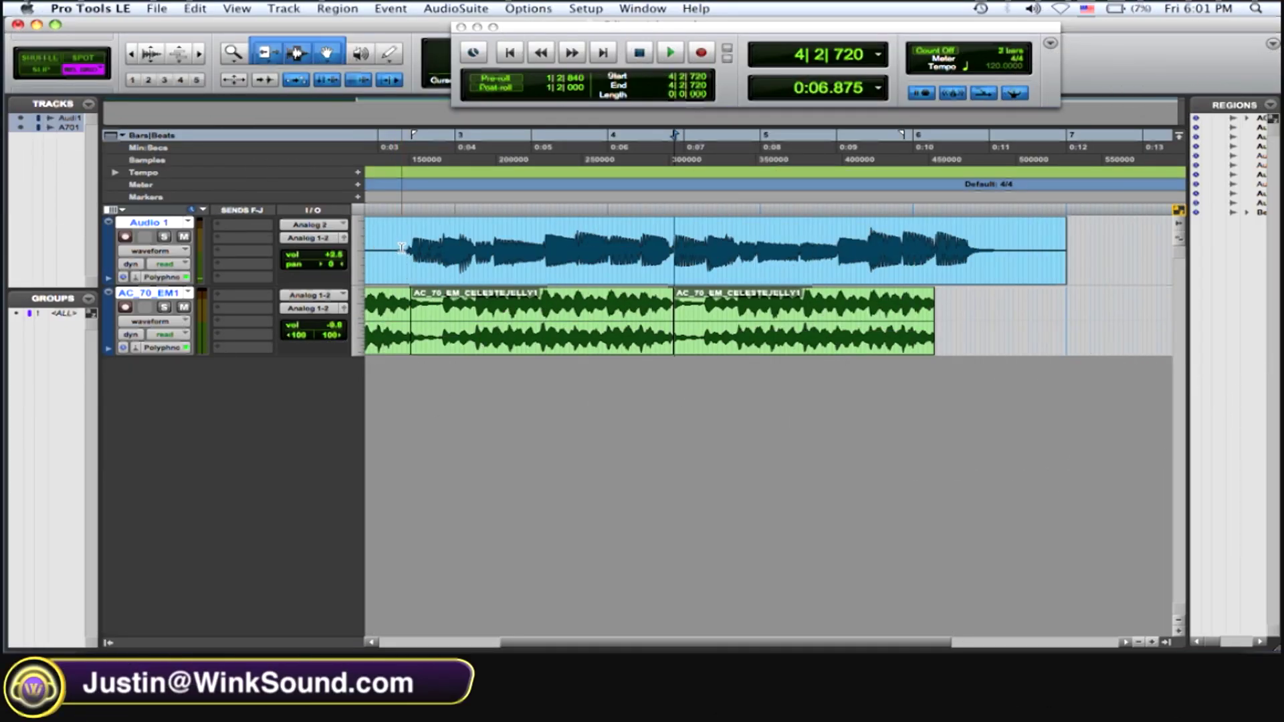
- Audition the vocal take, then select 4|2|720–5|3|000 on Audio 1
{"action": "key", "text": "space"}
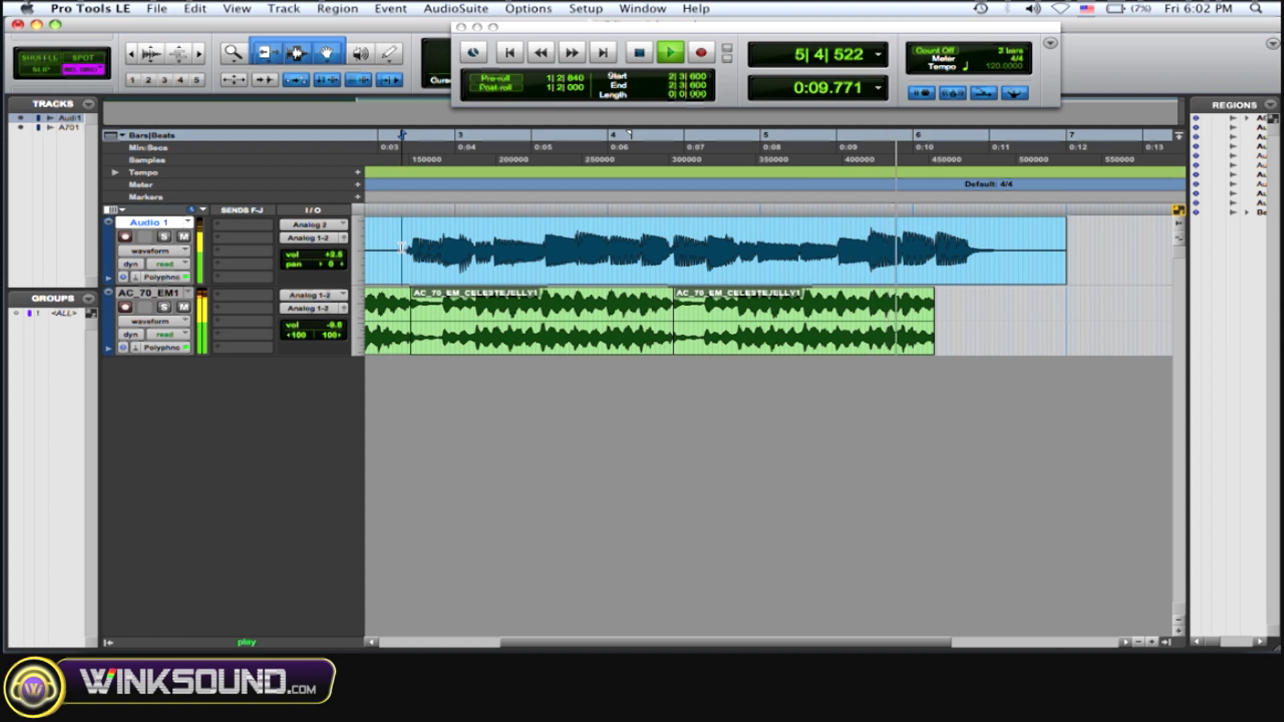
{"action": "key", "text": "space"}
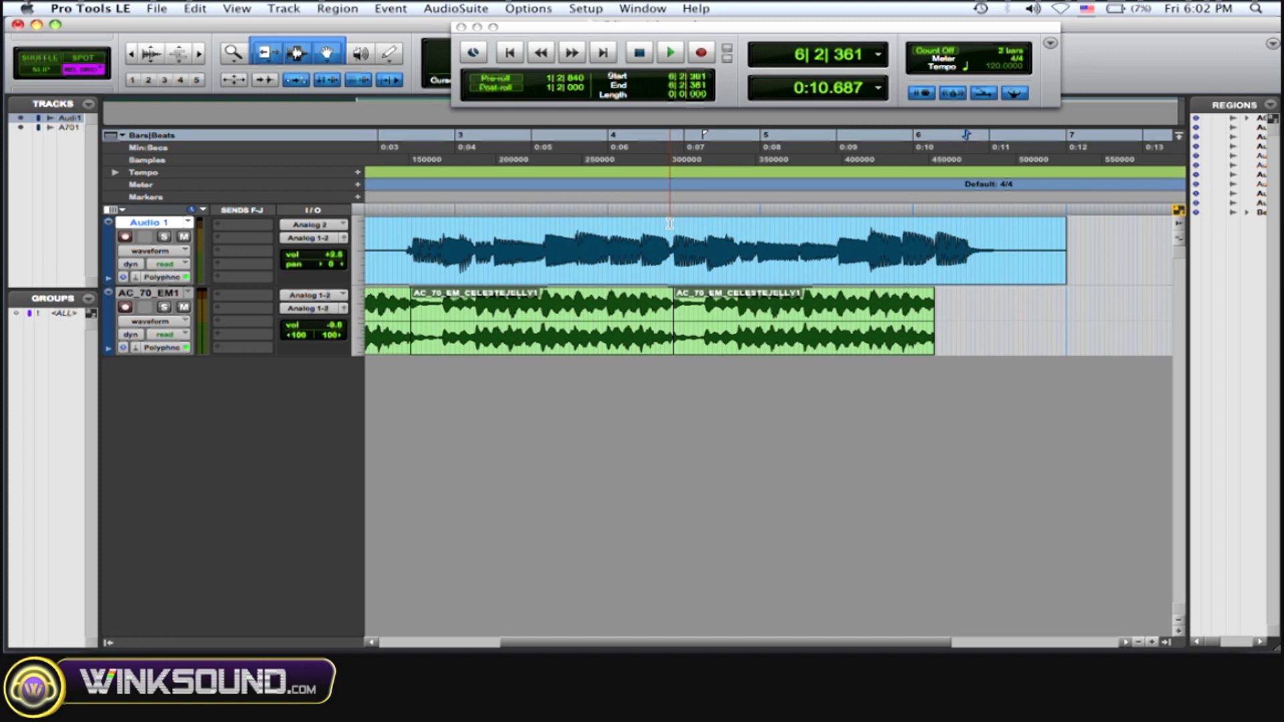
{"action": "left_click_drag", "start_coordinate": [672, 224], "coordinate": [836, 244]}
- Turn on pre- and post-roll with a 1|3|000 pre-roll and arm Audio 1
{"action": "left_click", "coordinate": [511, 89]}
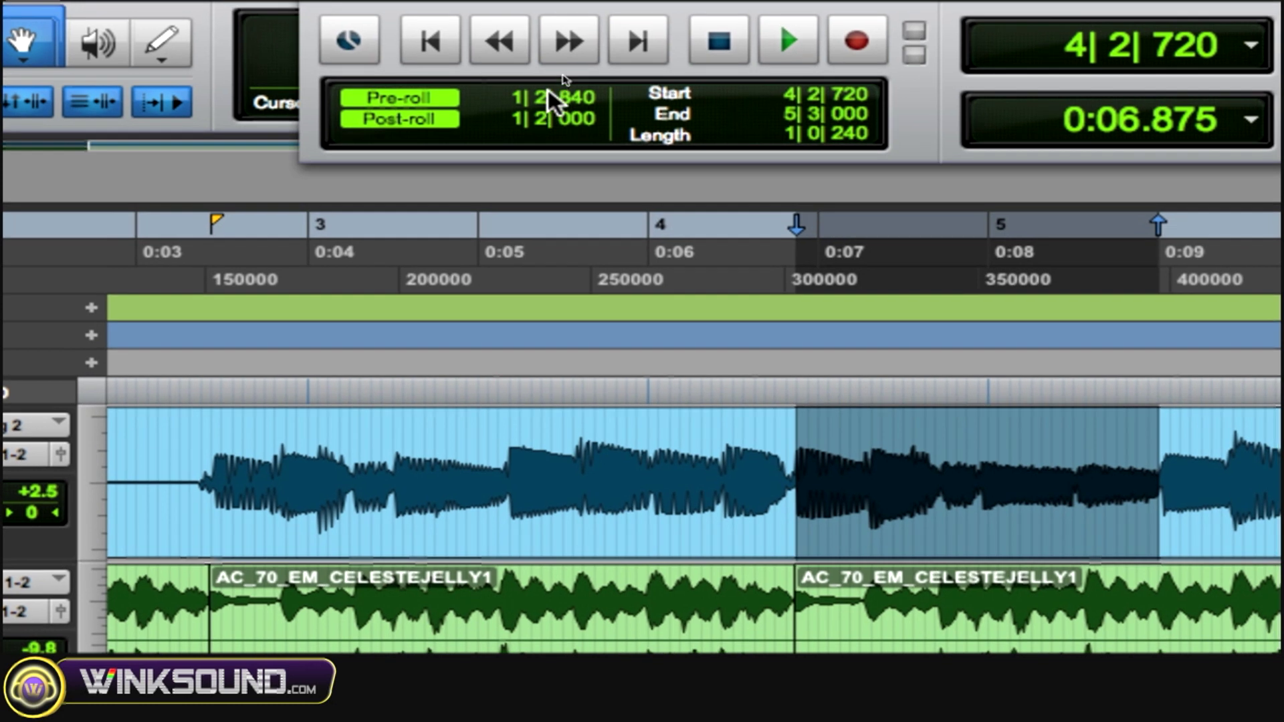
{"action": "left_click", "coordinate": [552, 105]}
{"action": "key", "text": "Down"}
{"action": "key", "text": "Down"}
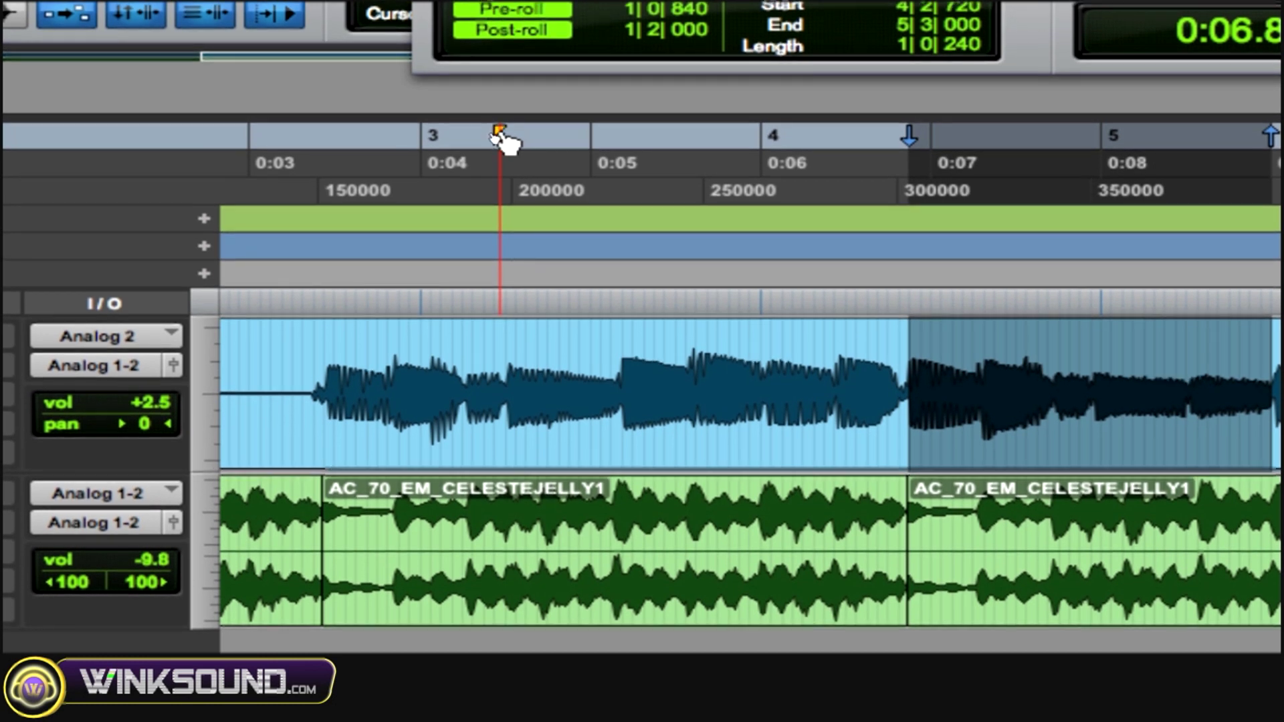
{"action": "left_click_drag", "start_coordinate": [503, 137], "coordinate": [325, 161]}
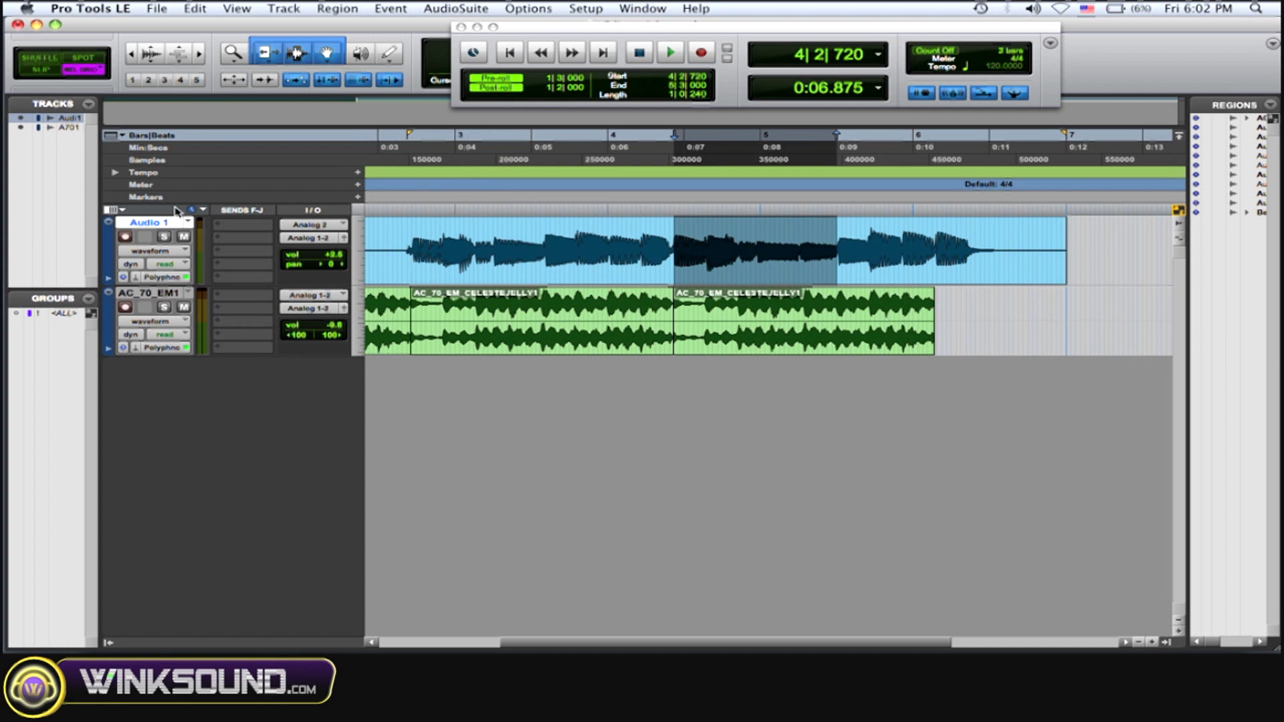
{"action": "left_click", "coordinate": [125, 238]}
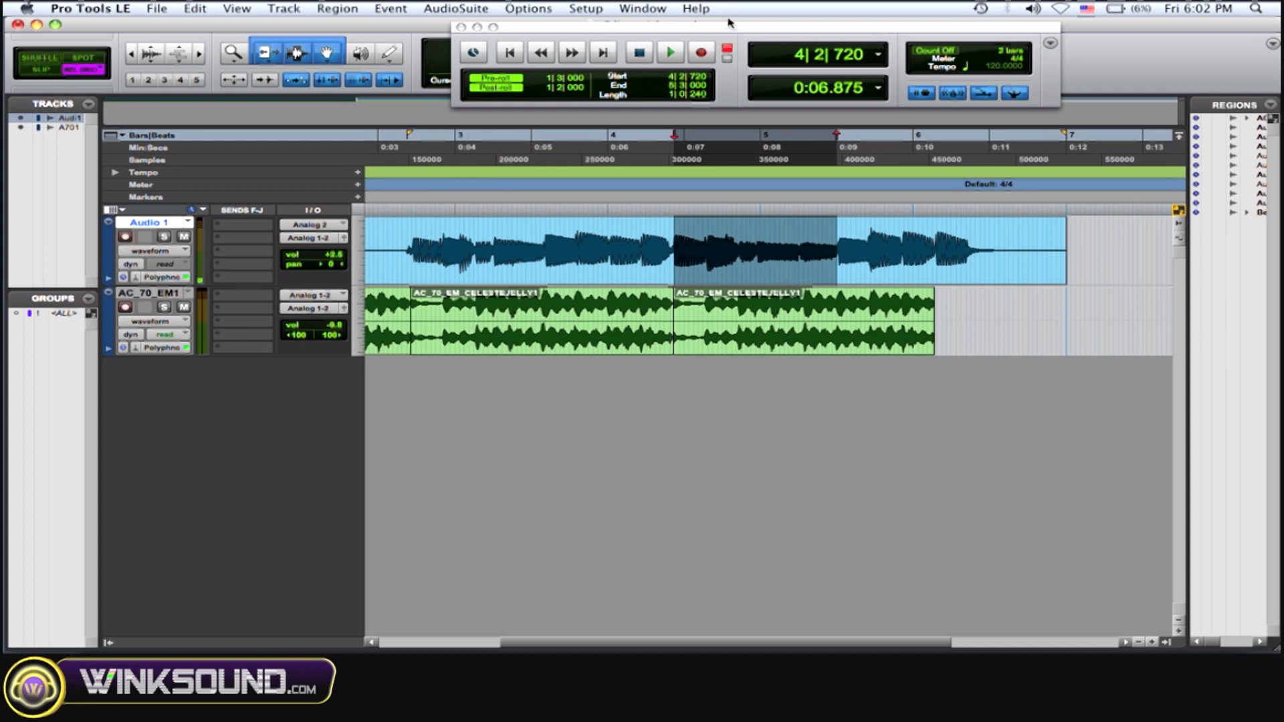
- Record a new take over the 4|2|720–5|3|000 selection, creating region Audio 1_10
{"action": "left_click", "coordinate": [701, 51]}
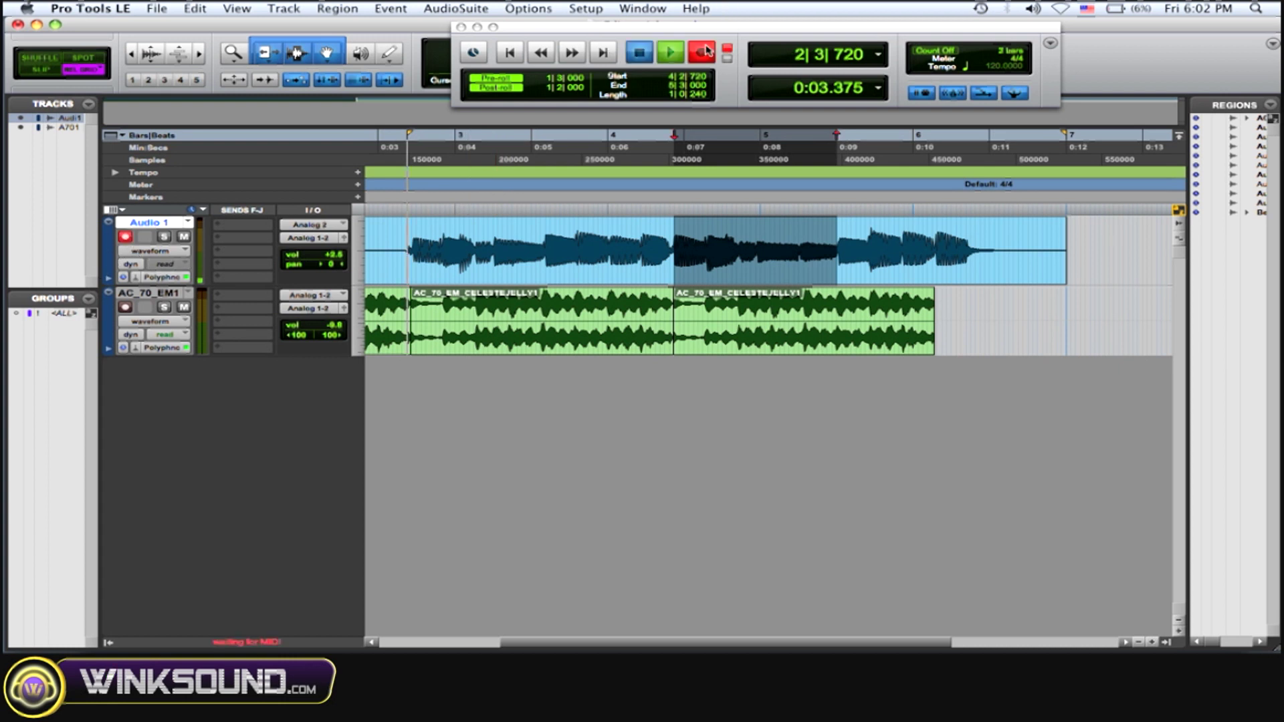
{"action": "left_click", "coordinate": [283, 9]}
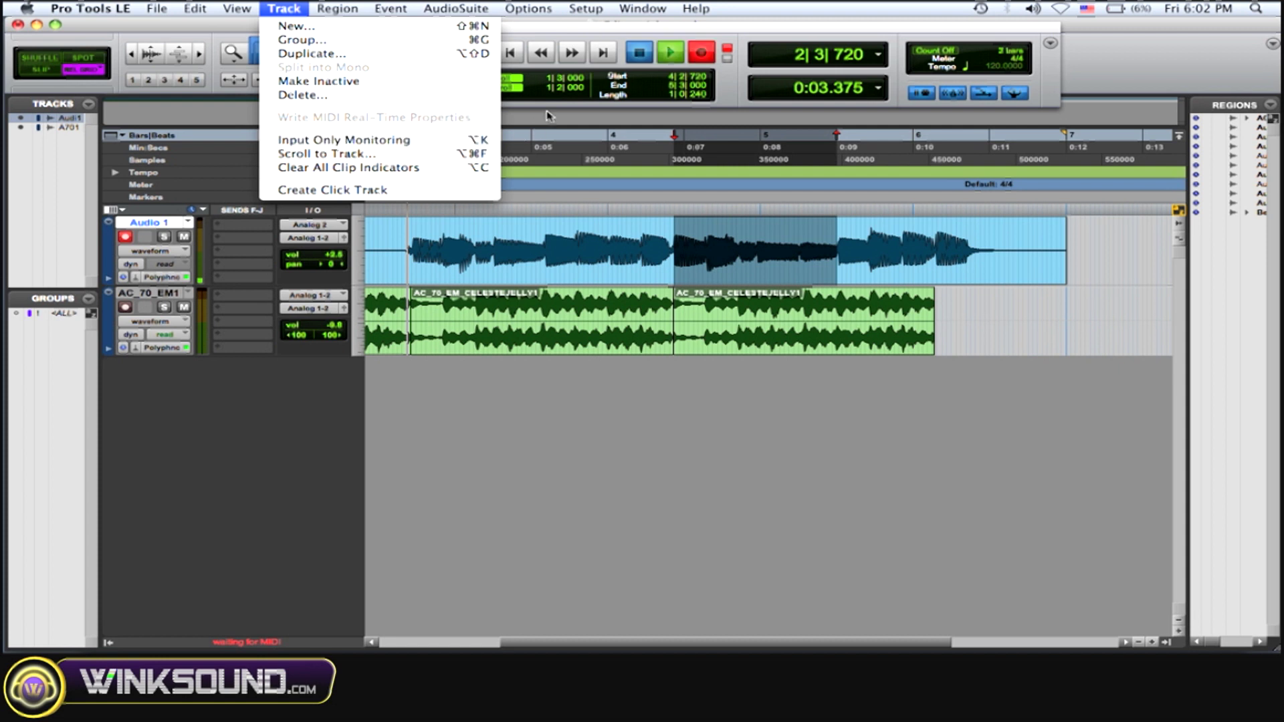
{"action": "left_click", "coordinate": [567, 137]}
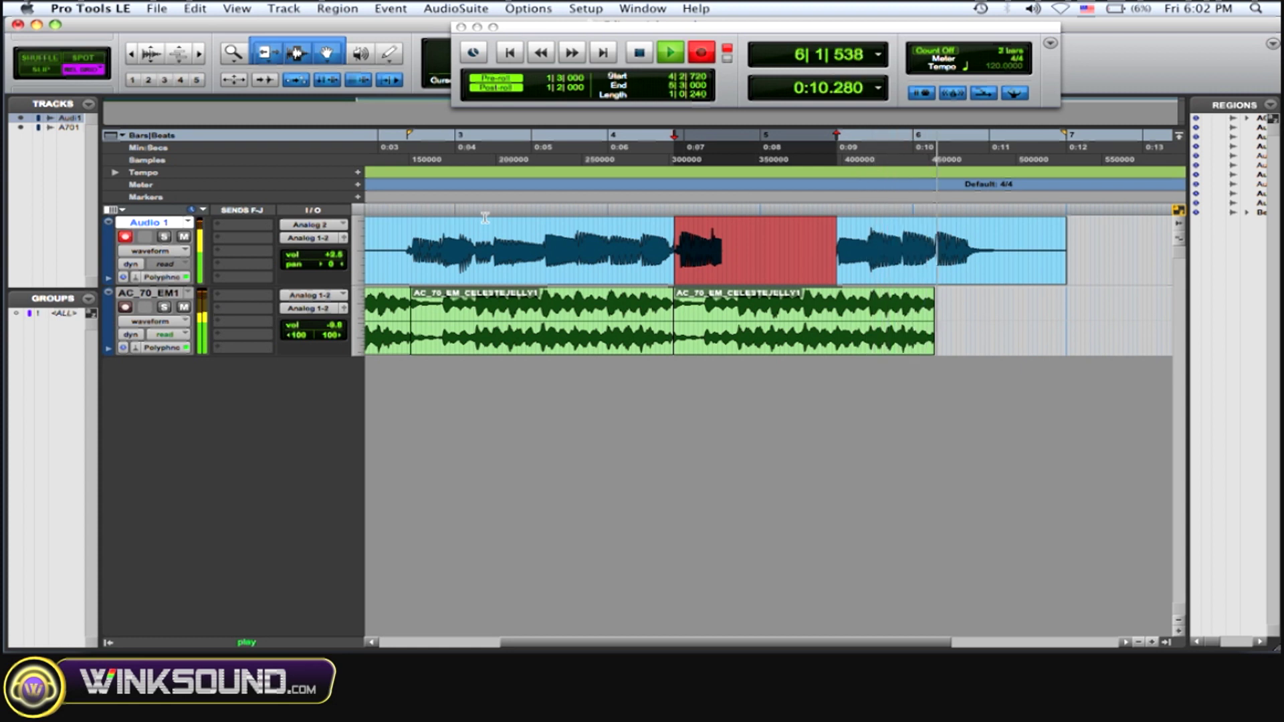
{"action": "key", "text": "space"}
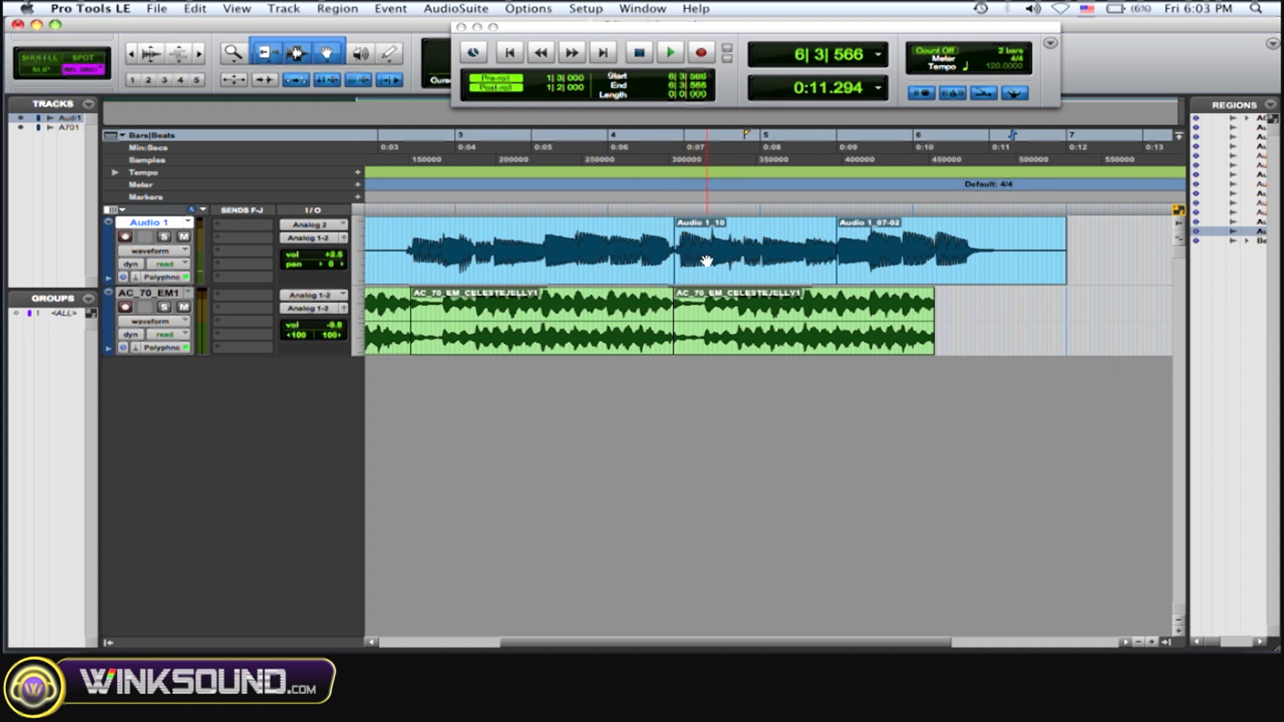
- Play back the Audio 1_10 punch-in from 4|1|120, then re-arm Audio 1
{"action": "left_click", "coordinate": [612, 201]}
{"action": "key", "text": "space"}
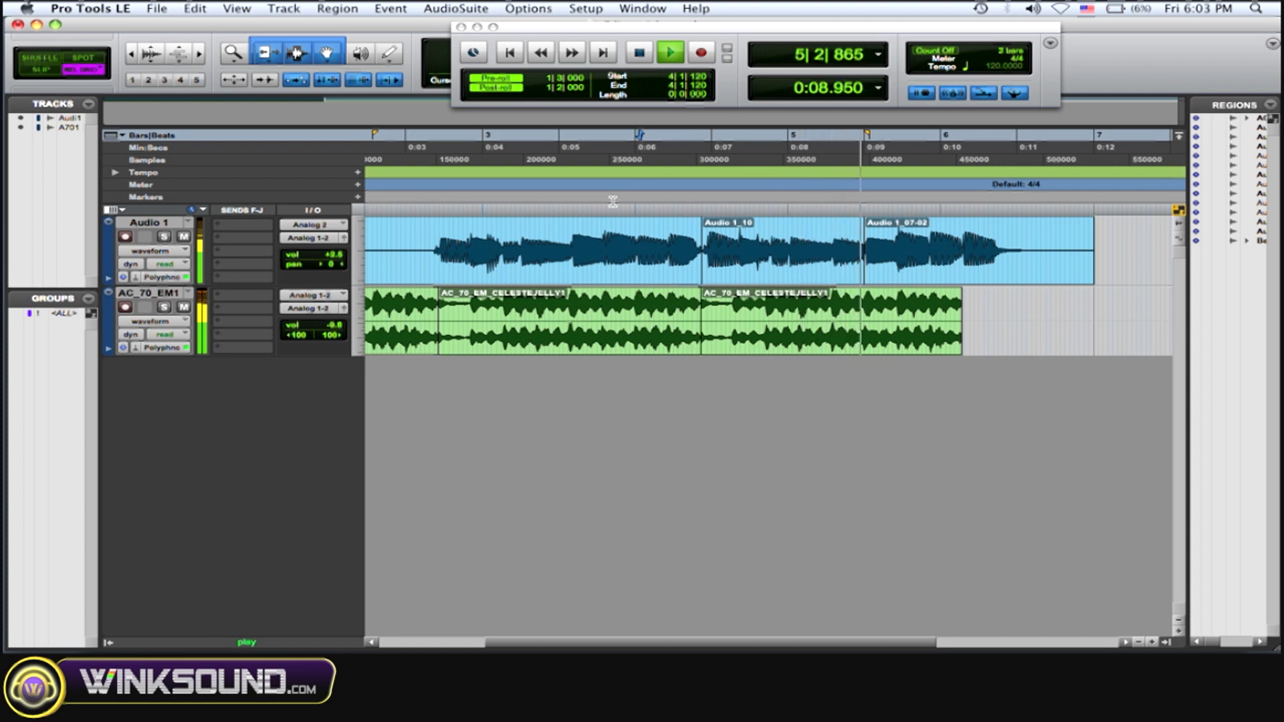
{"action": "key", "text": "space"}
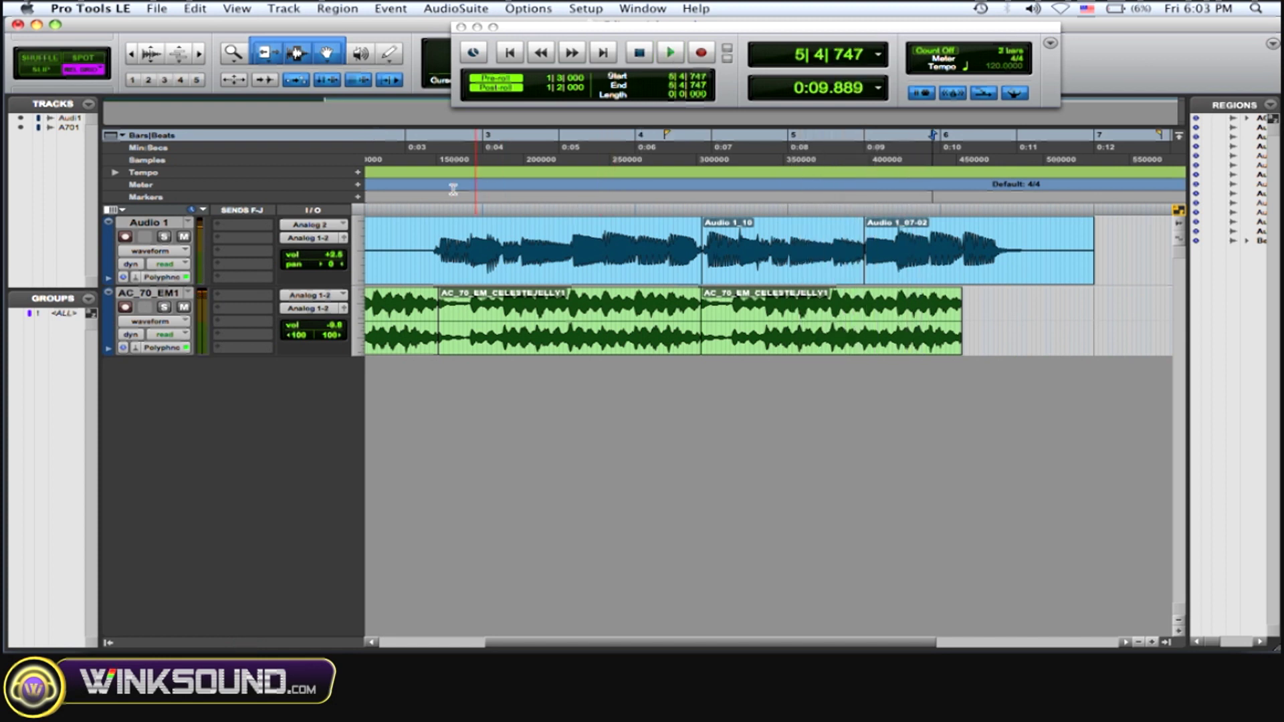
{"action": "left_click", "coordinate": [125, 237]}
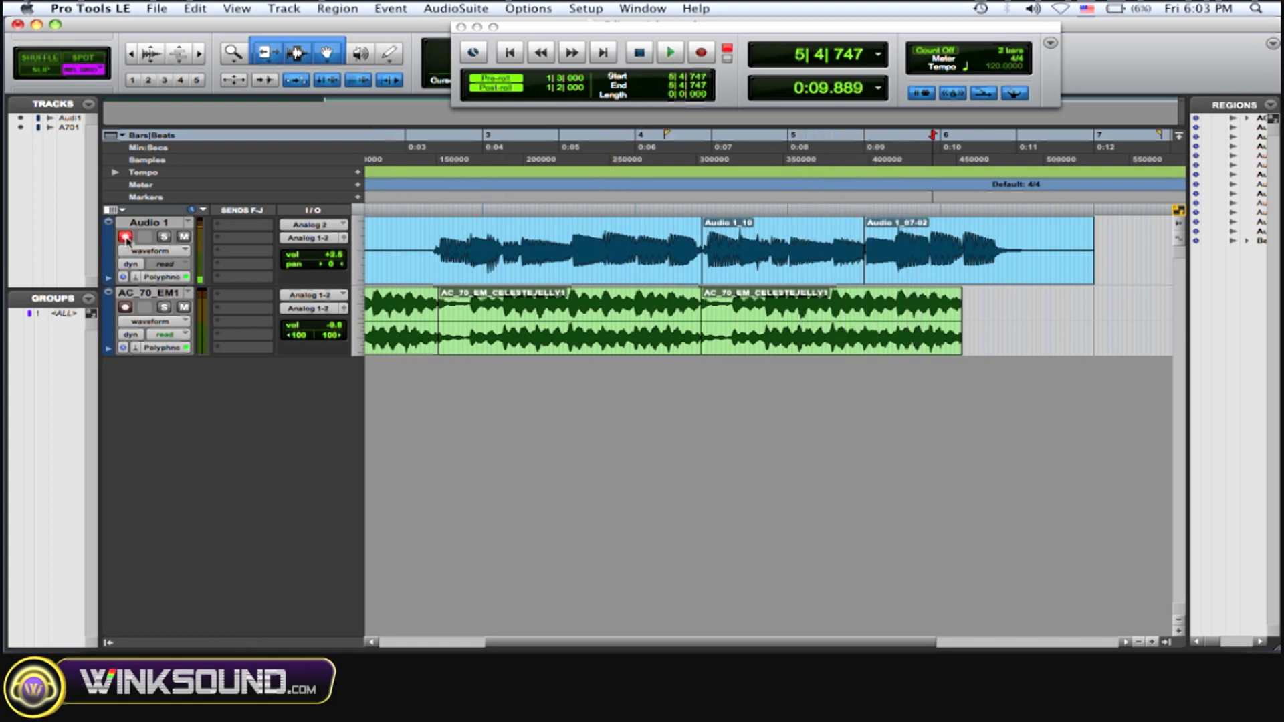
{"action": "scroll", "coordinate": [537, 239], "scroll_direction": "right", "scroll_amount": 3}
{"action": "scroll", "coordinate": [615, 241], "scroll_direction": "left", "scroll_amount": 2}
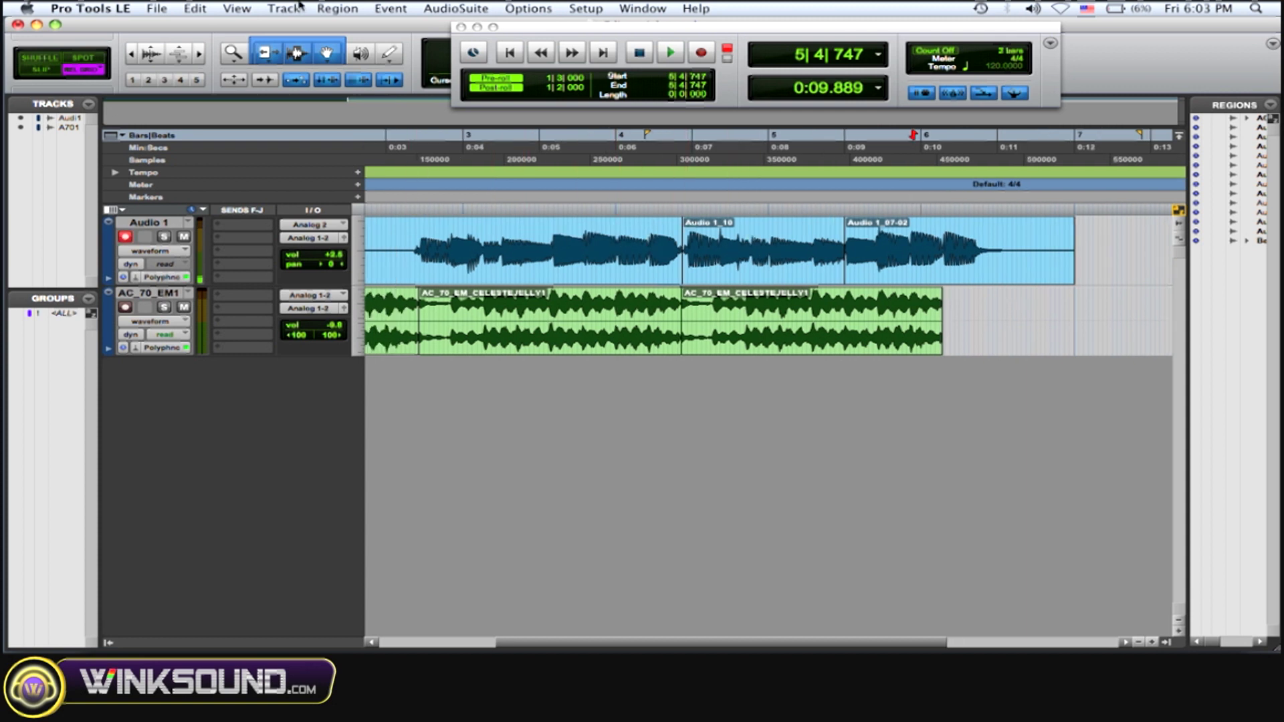
- Undo Record, set the insertion point at 4|2|120, and shorten pre-roll to 1|2|960
{"action": "left_click", "coordinate": [248, 8]}
{"action": "left_click", "coordinate": [221, 25]}
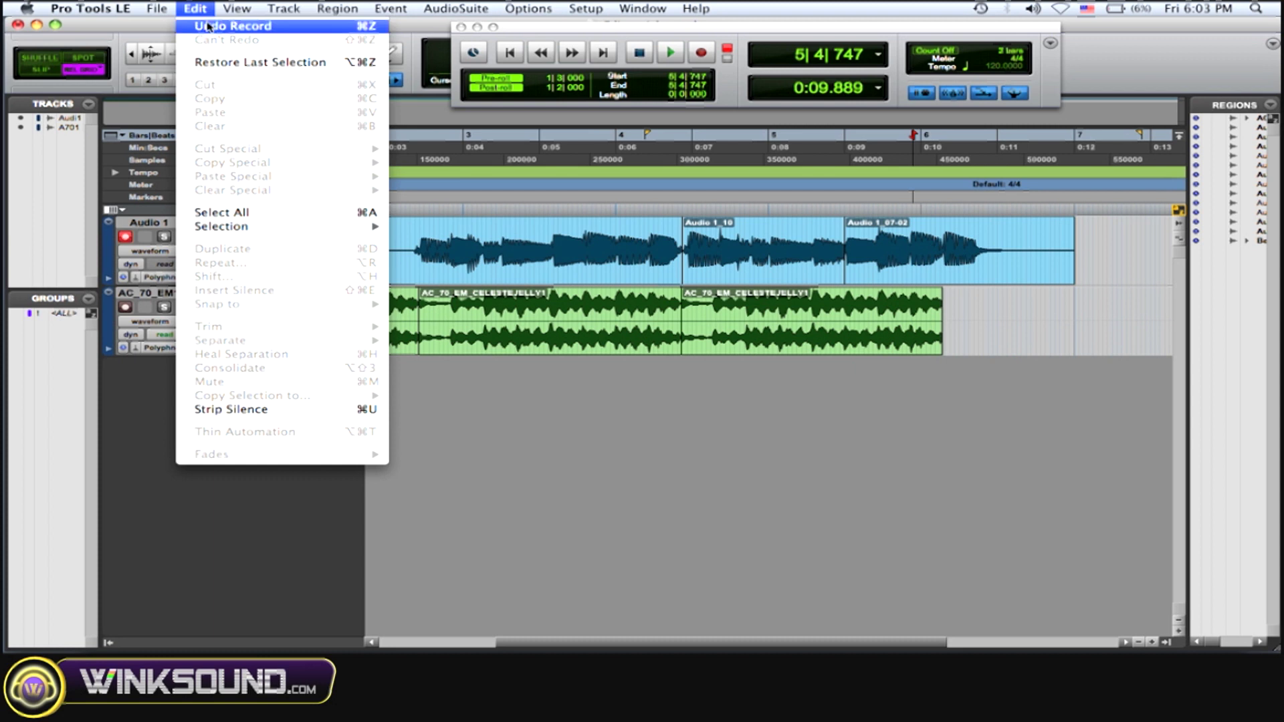
{"action": "left_click", "coordinate": [660, 194]}
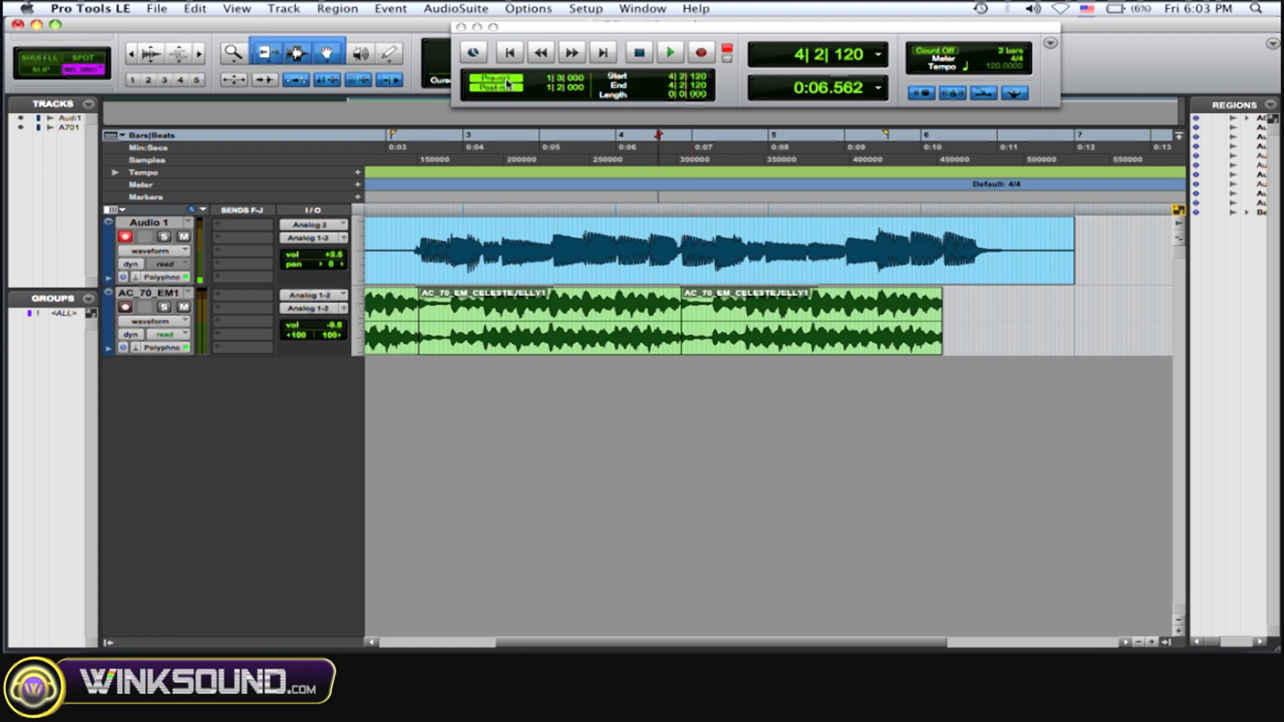
{"action": "left_click_drag", "start_coordinate": [395, 138], "coordinate": [418, 142]}
- Turn on QuickPunch, cycle the Record button mode, and dismiss the Elastic Audio warning
{"action": "left_click", "coordinate": [528, 8]}
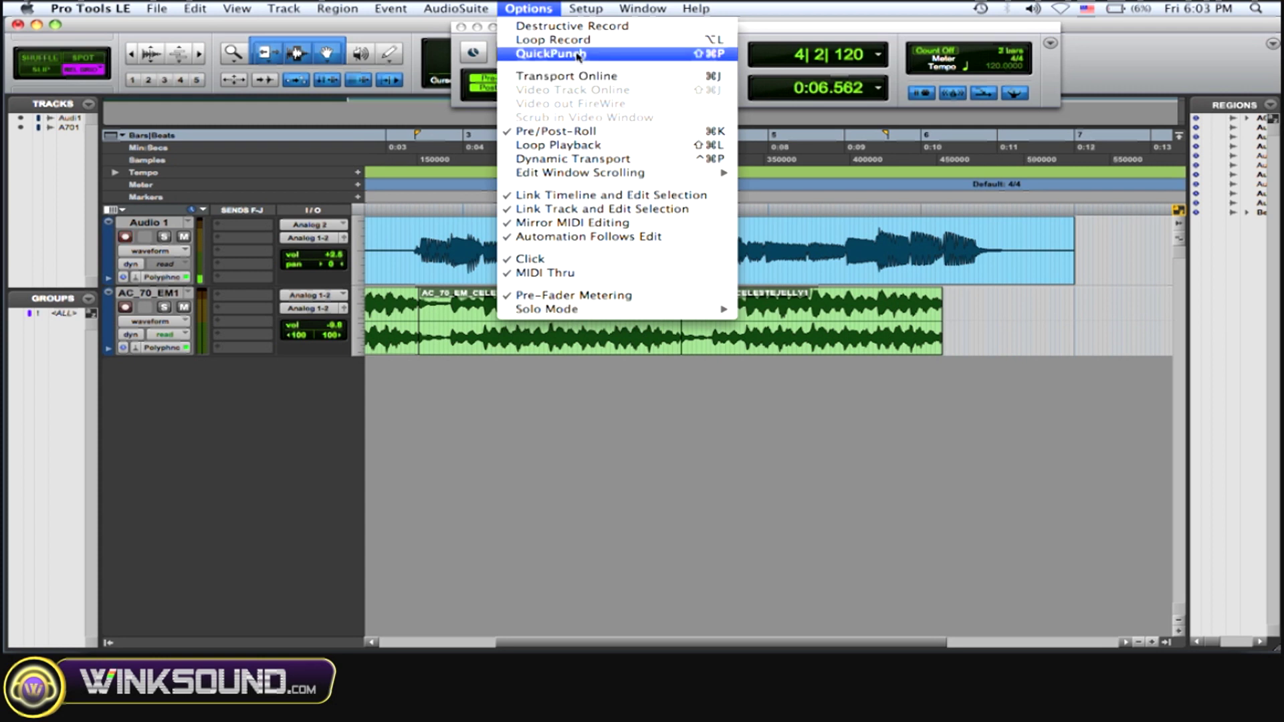
{"action": "left_click", "coordinate": [826, 187]}
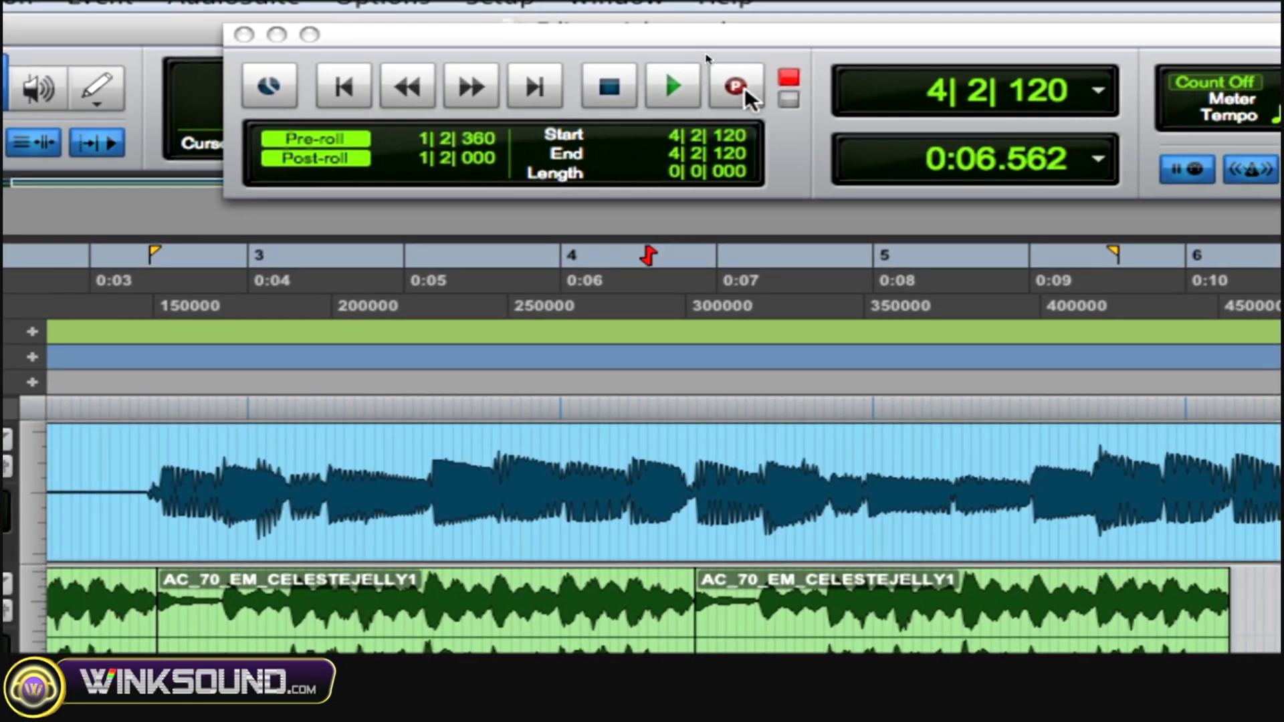
{"action": "right_click", "coordinate": [735, 85]}
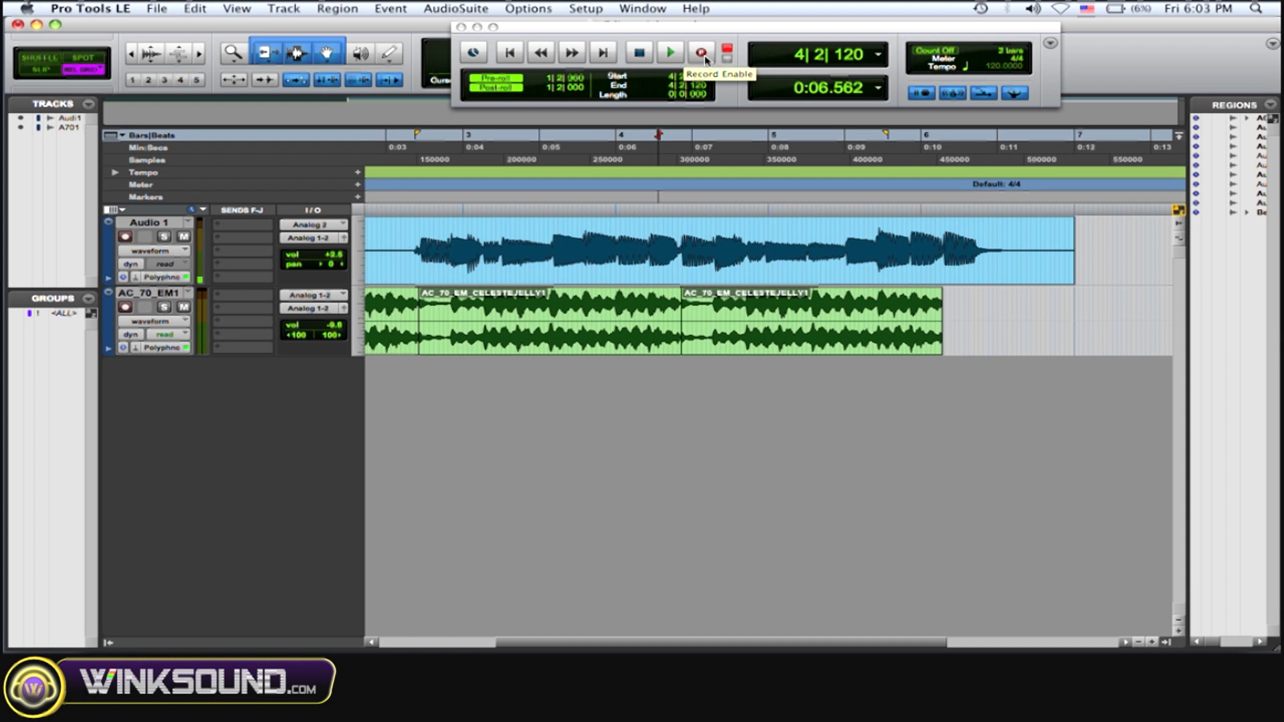
{"action": "right_click", "coordinate": [708, 61]}
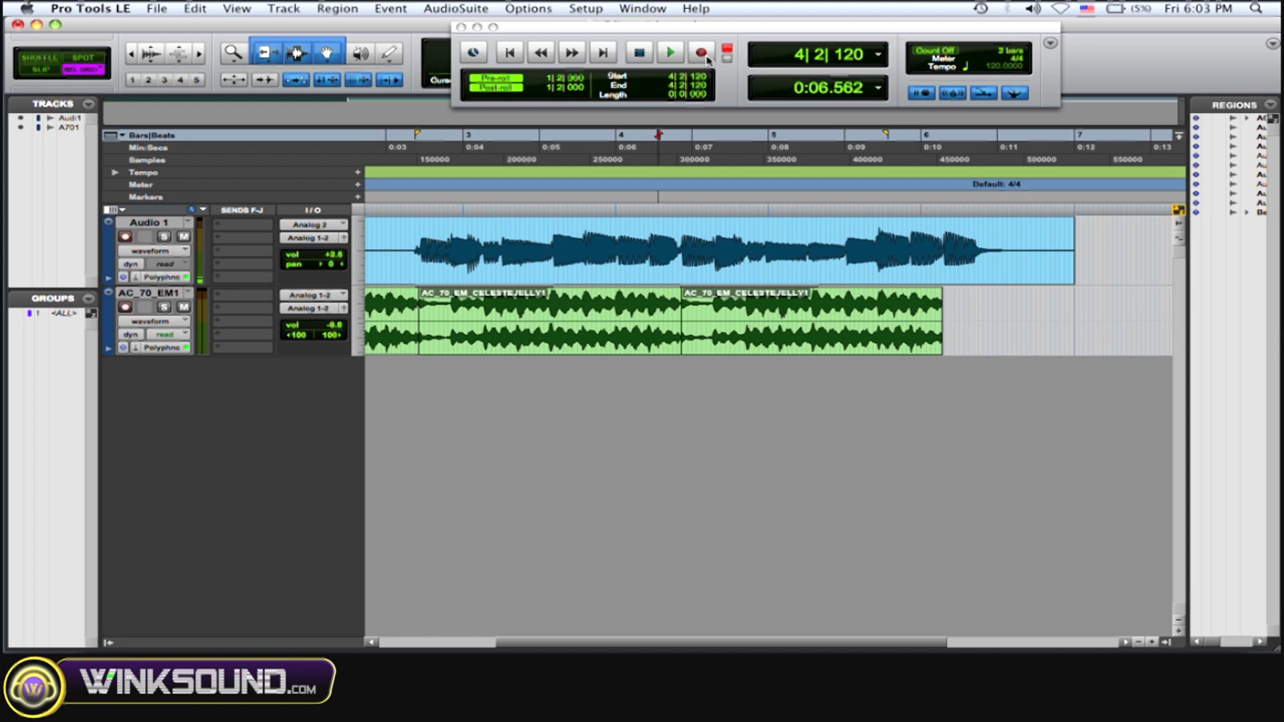
{"action": "left_click", "coordinate": [799, 212]}
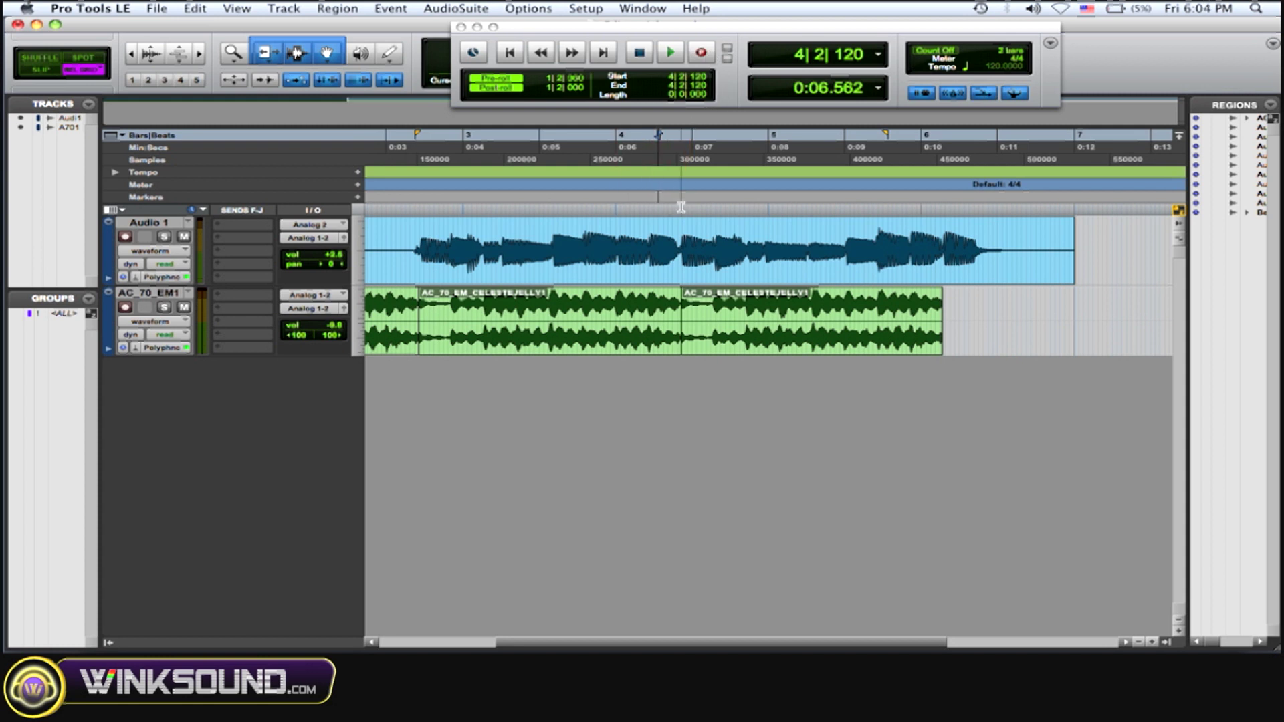
{"action": "scroll", "coordinate": [682, 204], "scroll_direction": "left", "scroll_amount": 5}
{"action": "scroll", "coordinate": [682, 206], "scroll_direction": "right", "scroll_amount": 5}
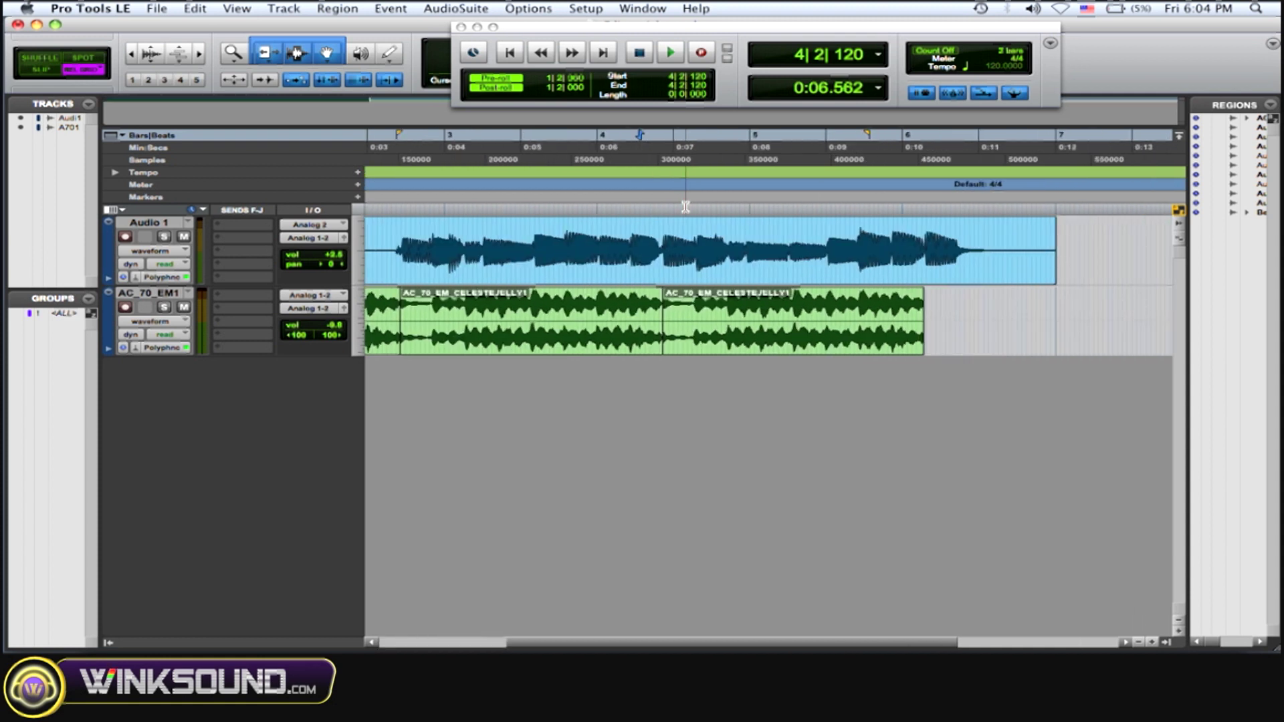
- Arm Audio 1, put the punch start at 4|2|600 with 1|2|840 pre-roll, and play
{"action": "left_click", "coordinate": [125, 237]}
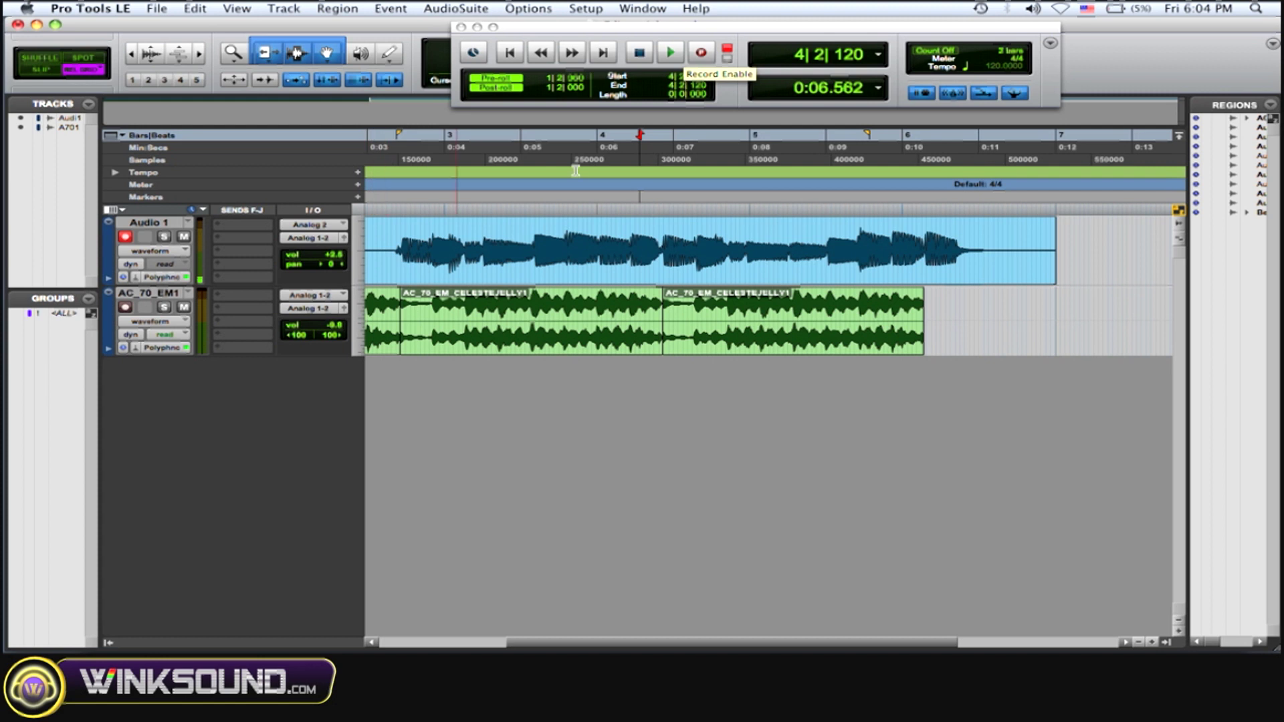
{"action": "left_click", "coordinate": [659, 160]}
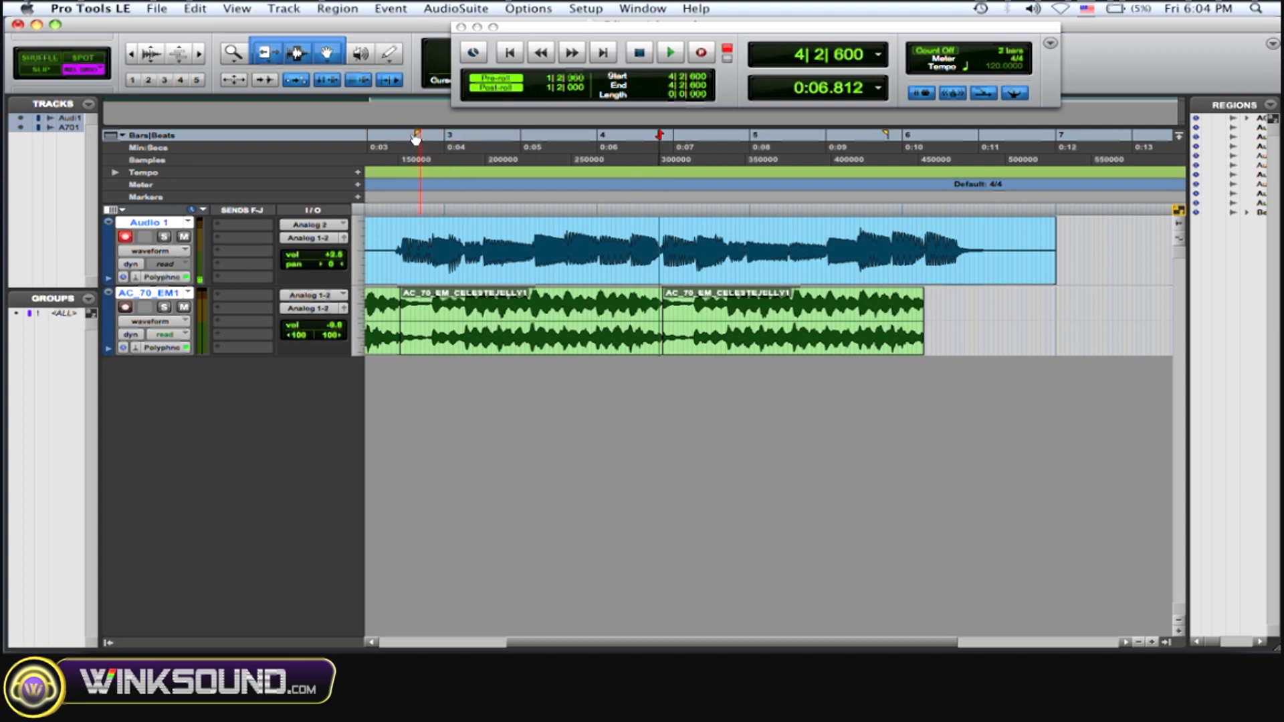
{"action": "left_click_drag", "start_coordinate": [417, 135], "coordinate": [400, 142]}
{"action": "key", "text": "space"}
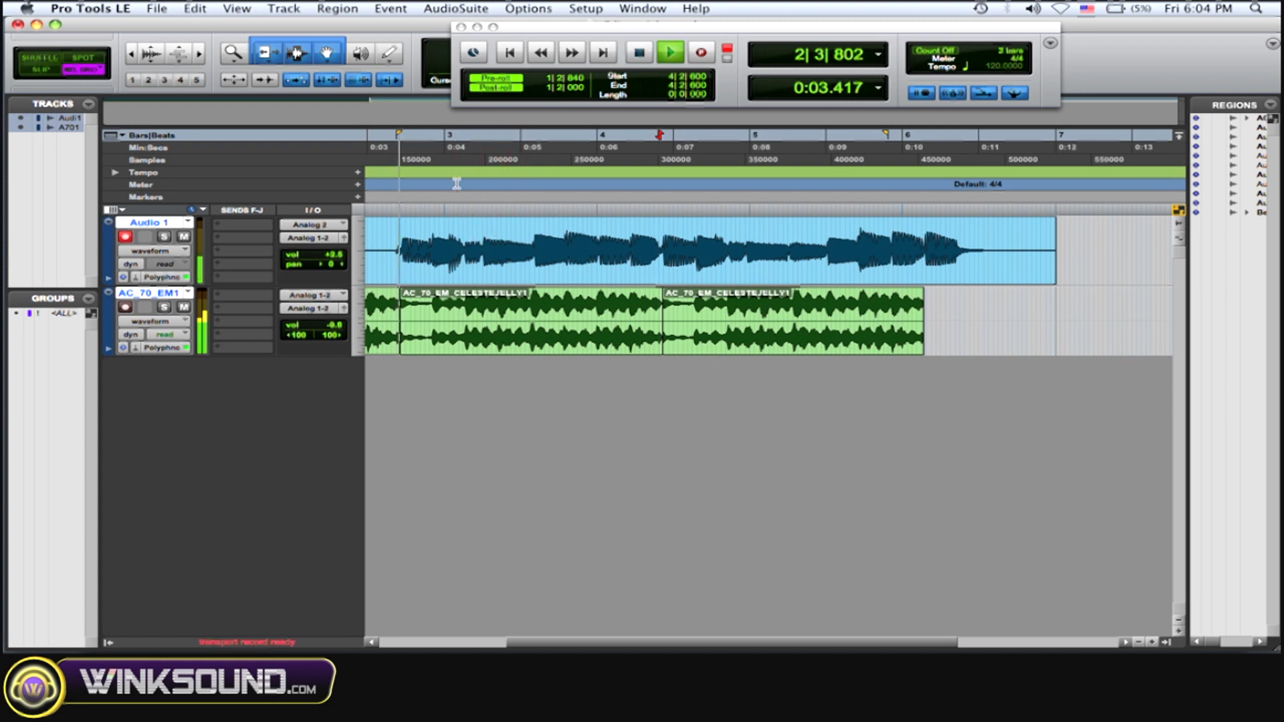
- Punch in and out during playback to record region Audio 1_10-01, then stop
{"action": "left_click", "coordinate": [700, 54]}
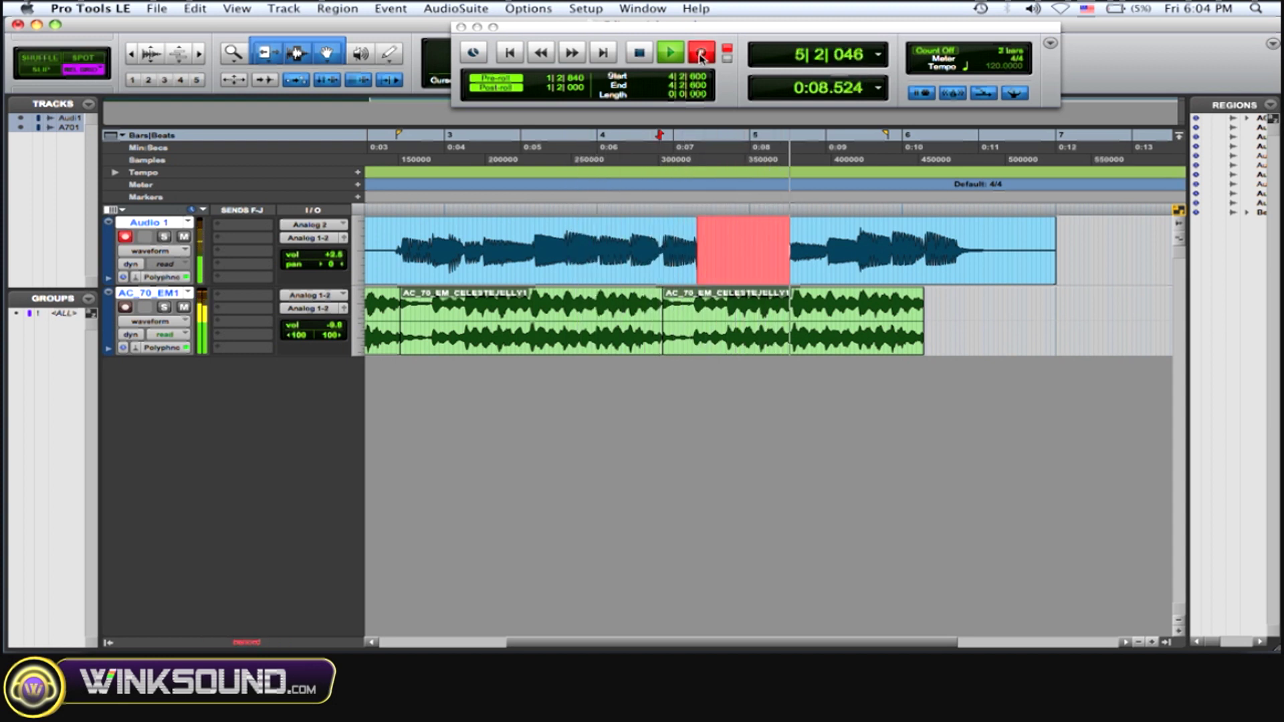
{"action": "left_click", "coordinate": [700, 54]}
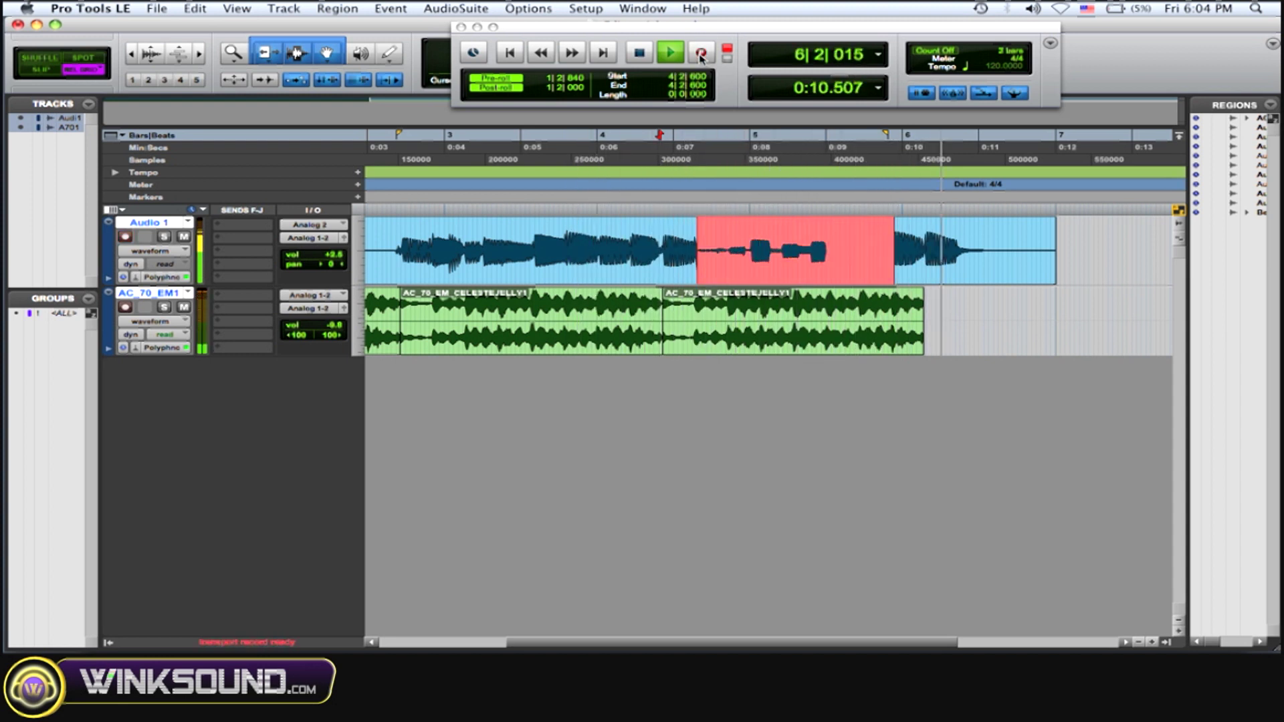
{"action": "key", "text": "space"}
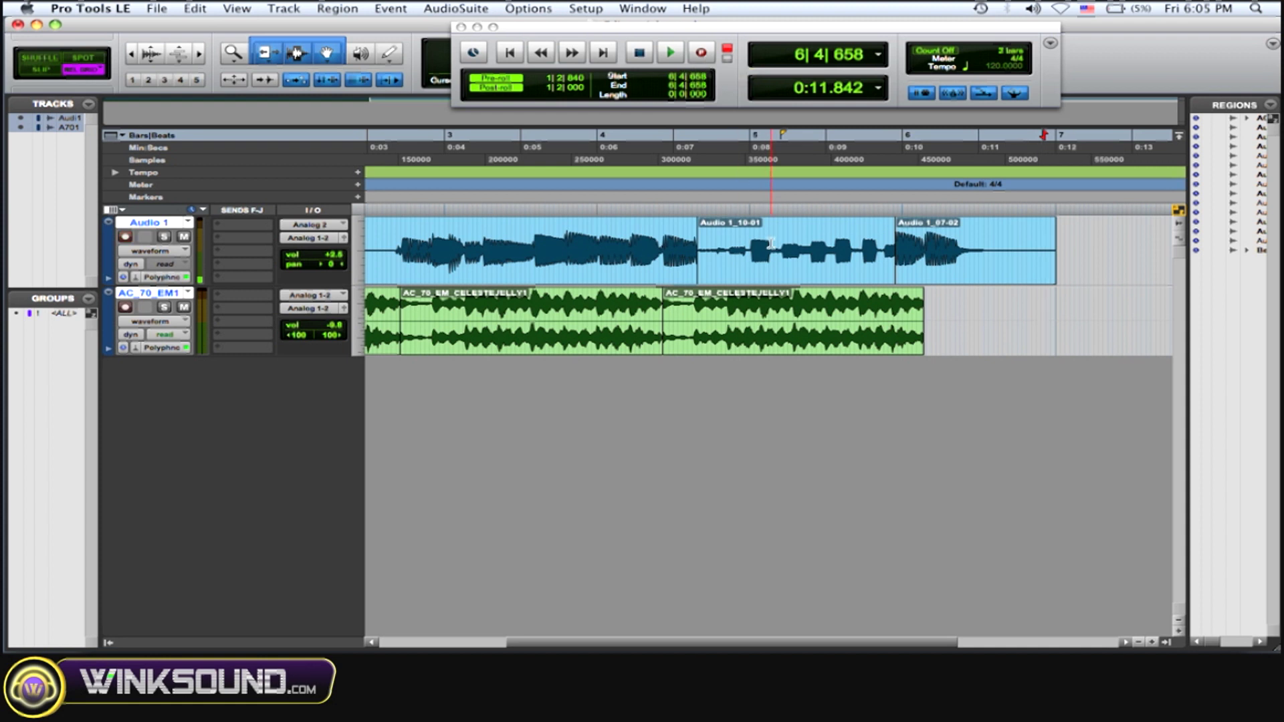
{"action": "scroll", "coordinate": [756, 242], "scroll_direction": "left", "scroll_amount": 2}
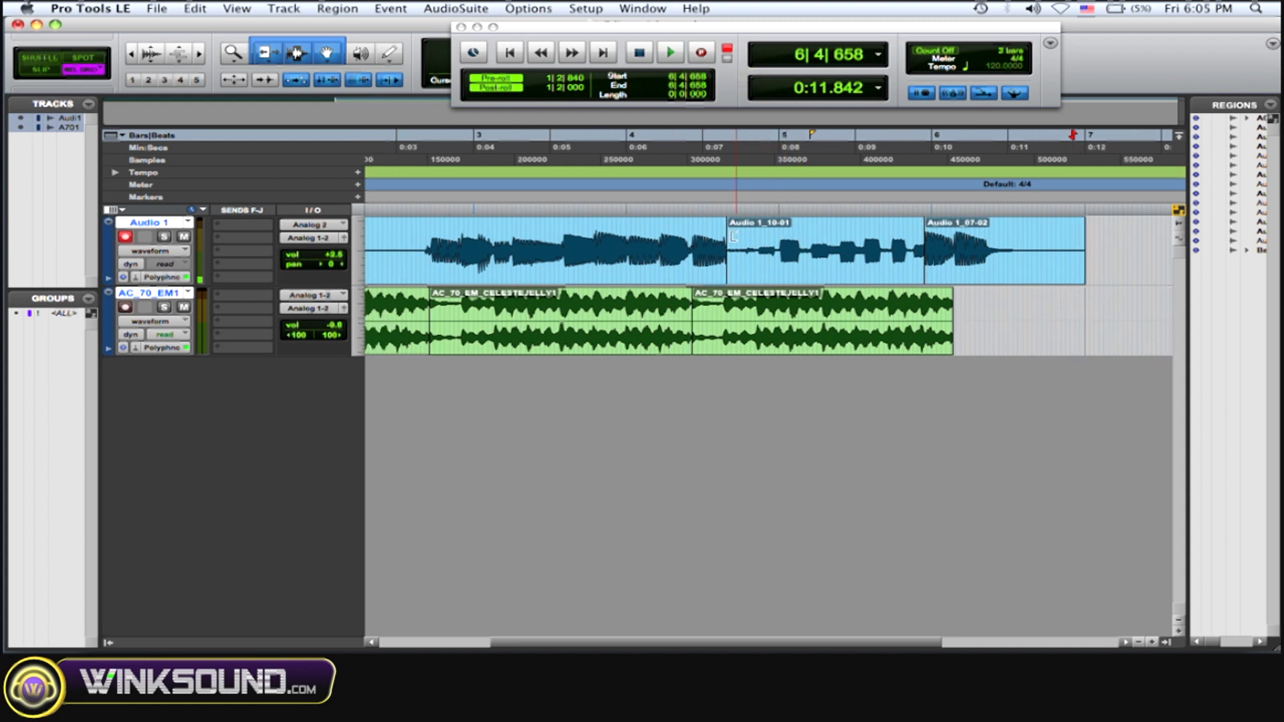